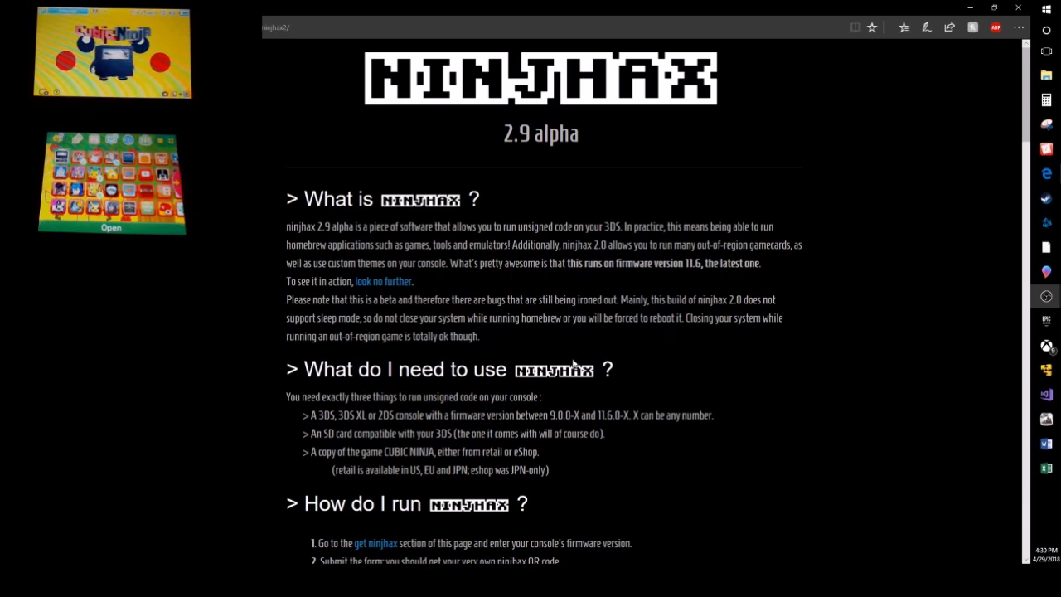
Step: Scroll the ninjhax page down to the 'How do I run ninjhax?' section
scroll(393, 287, down, 3)
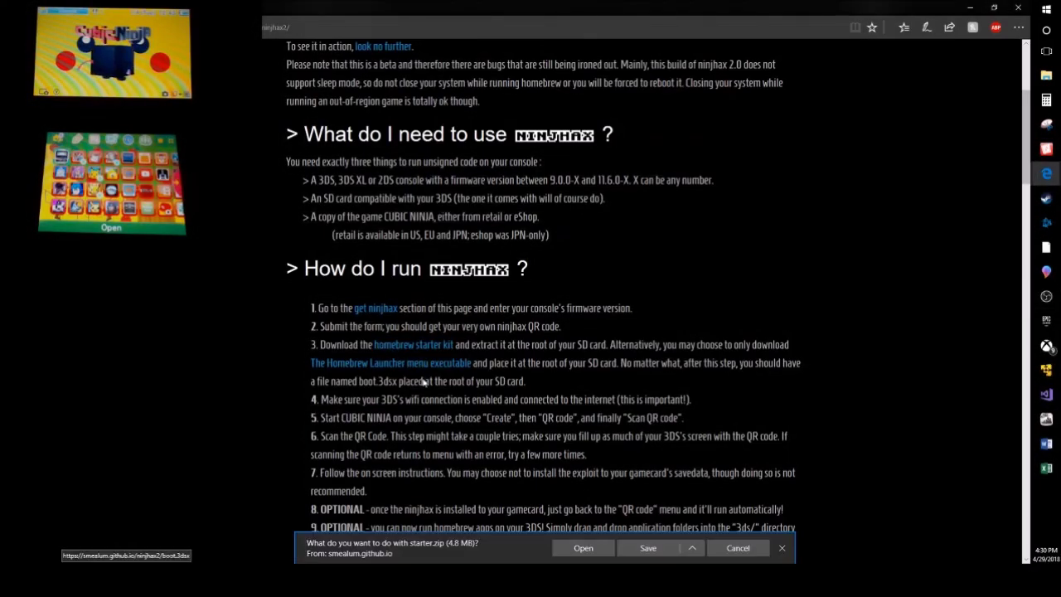
Step: Save starter.zip to the Desktop, replacing the existing copy, and open it in WinRAR
click(689, 548)
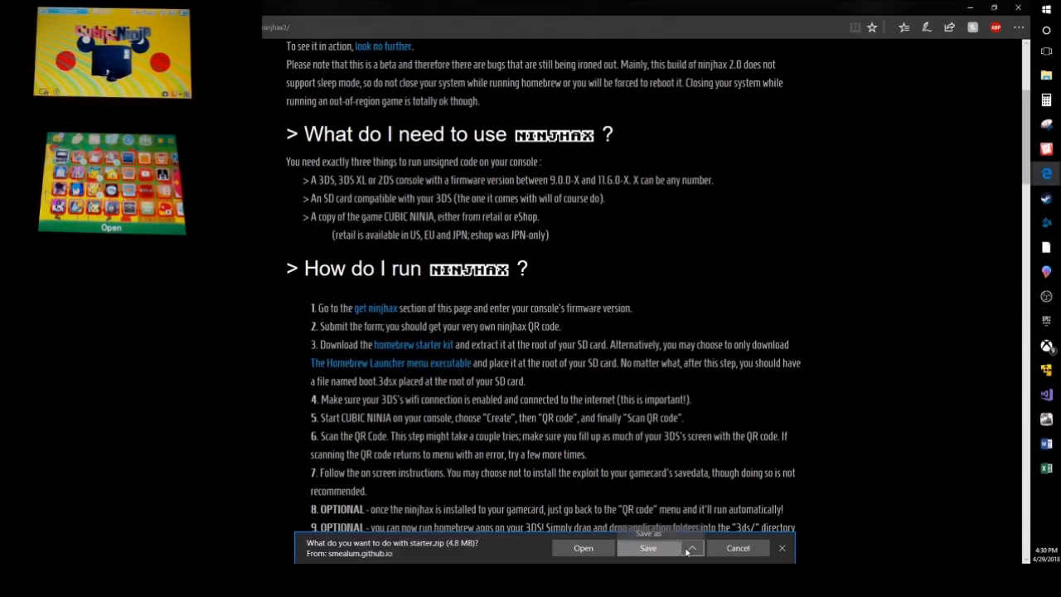
click(678, 536)
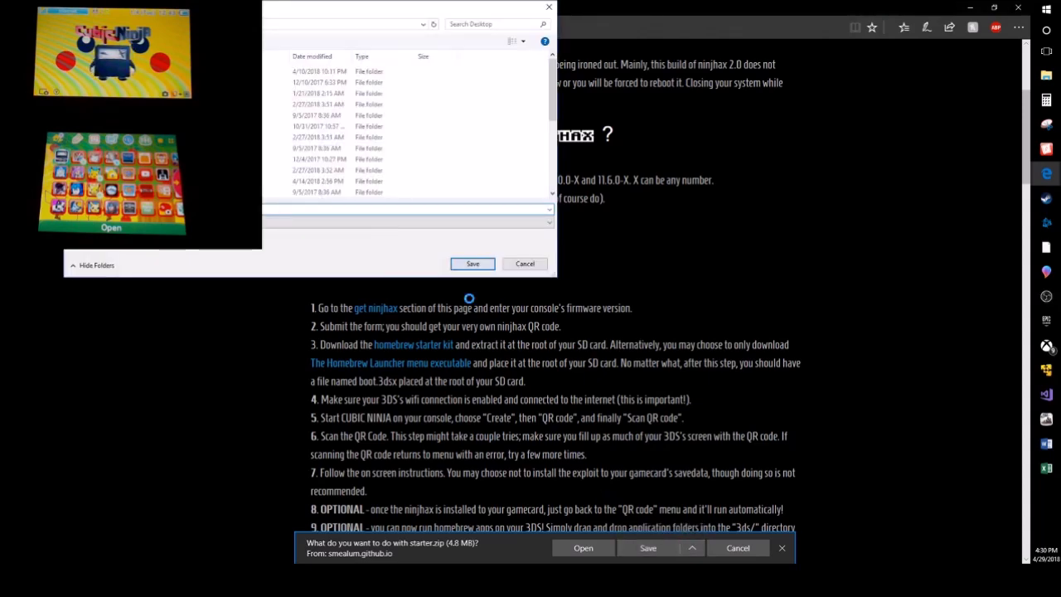
click(466, 267)
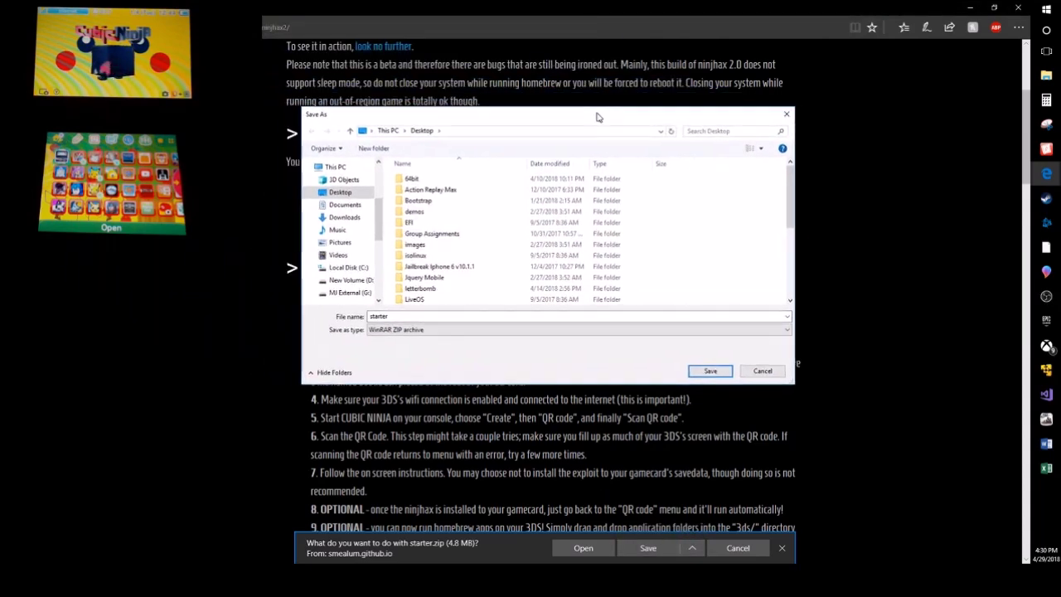
click(727, 373)
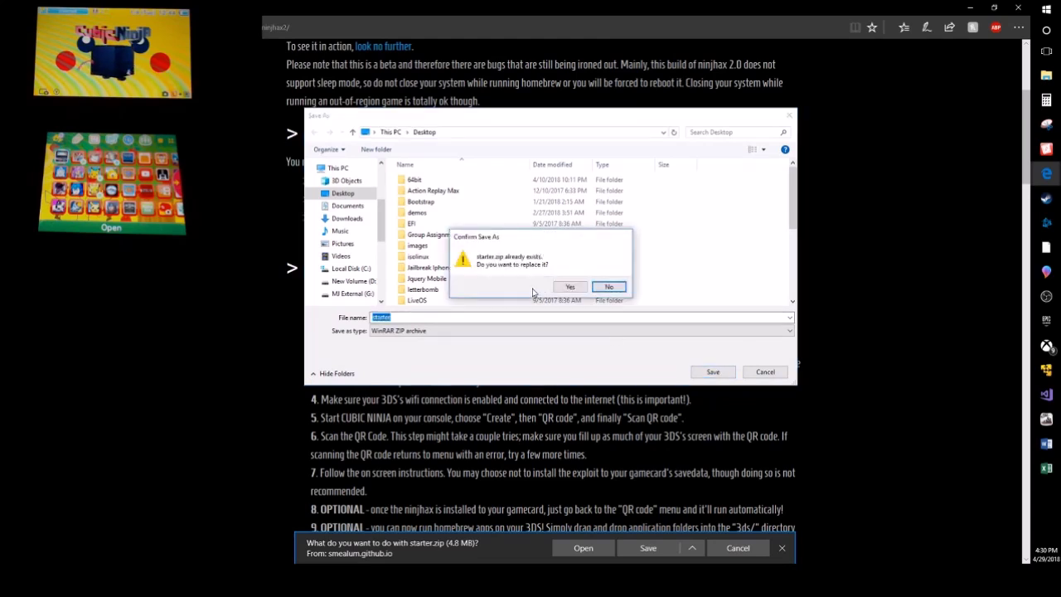
click(564, 288)
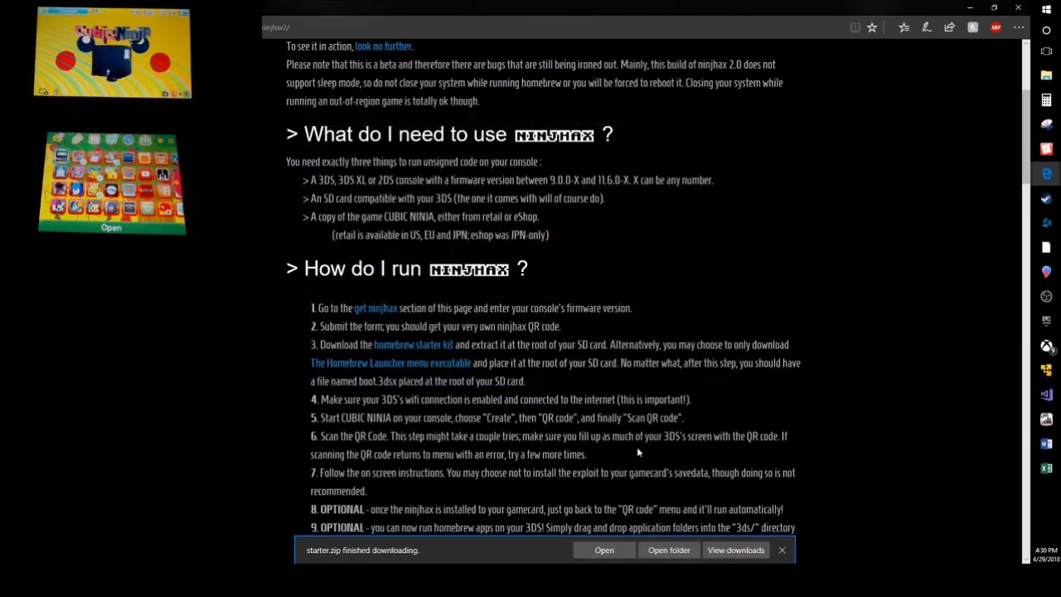
click(604, 550)
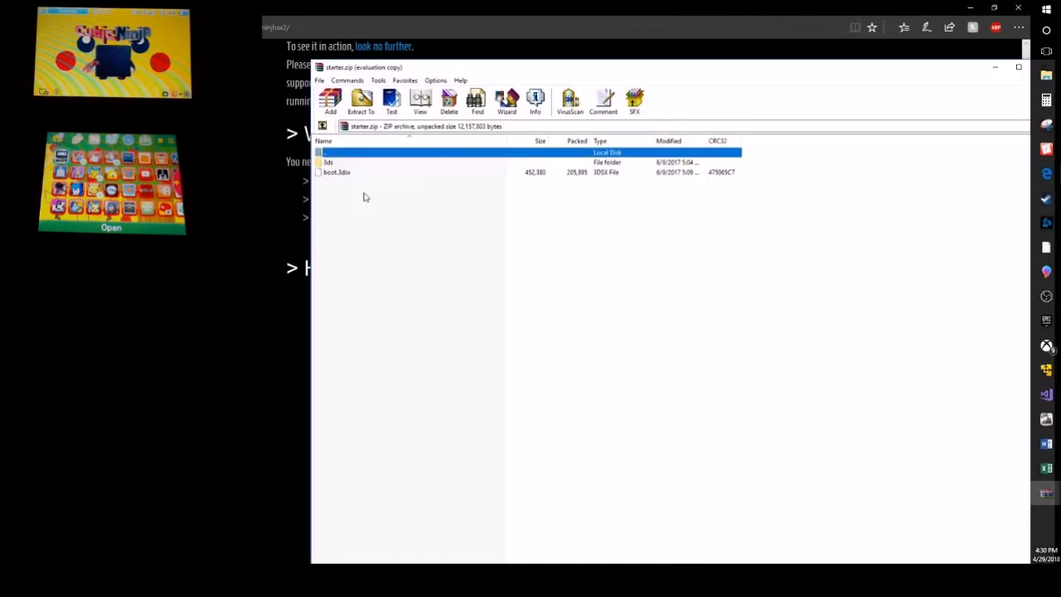
Step: Extract all of starter.zip to the Desktop, then select the 3ds folder and boot.3dsx
key(ctrl+a)
right_click(346, 163)
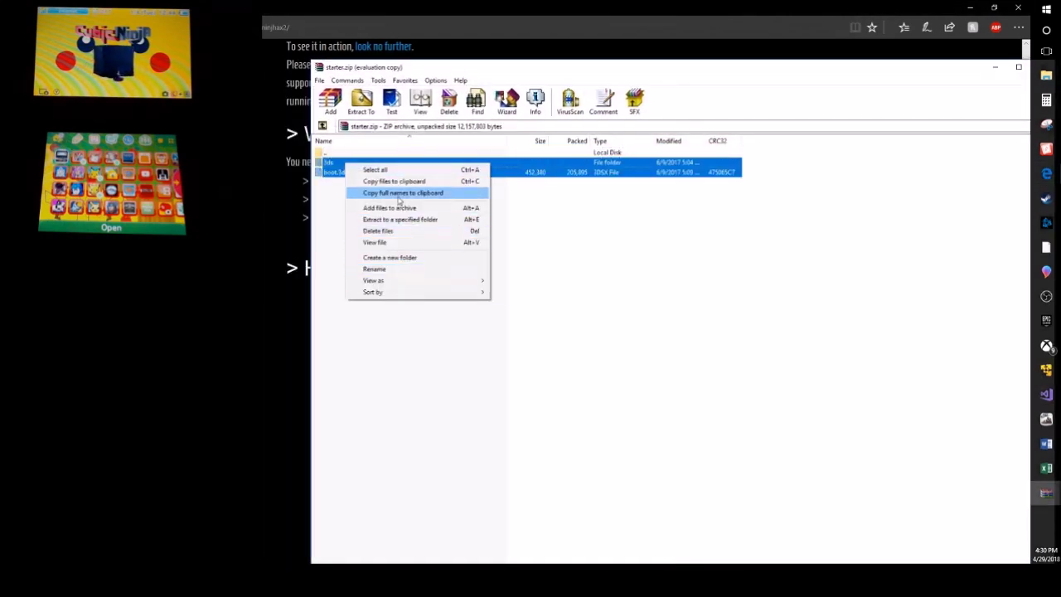
click(363, 104)
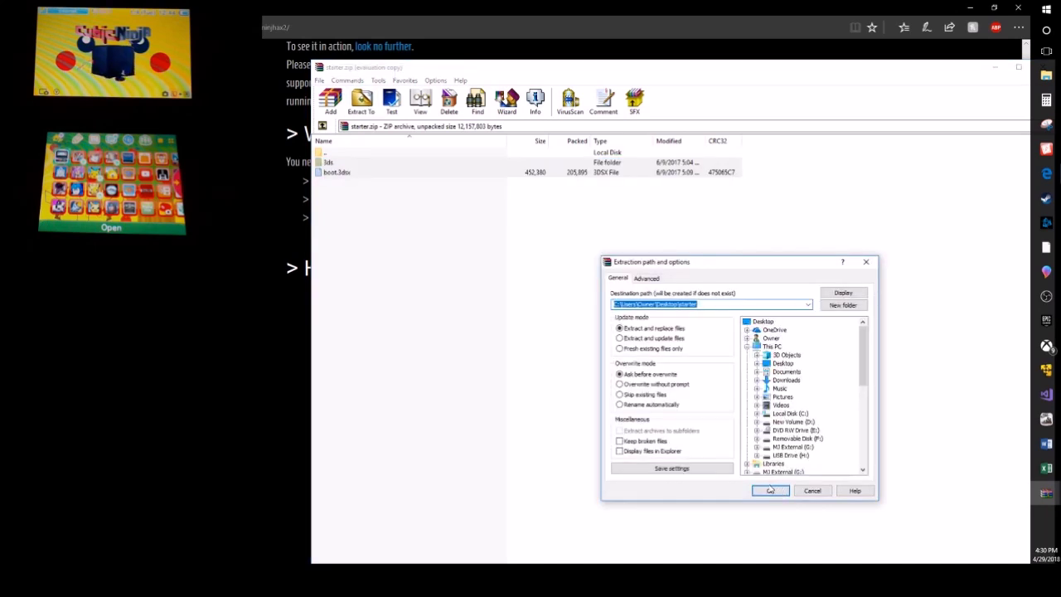
click(770, 490)
drag(294, 169, 662, 374)
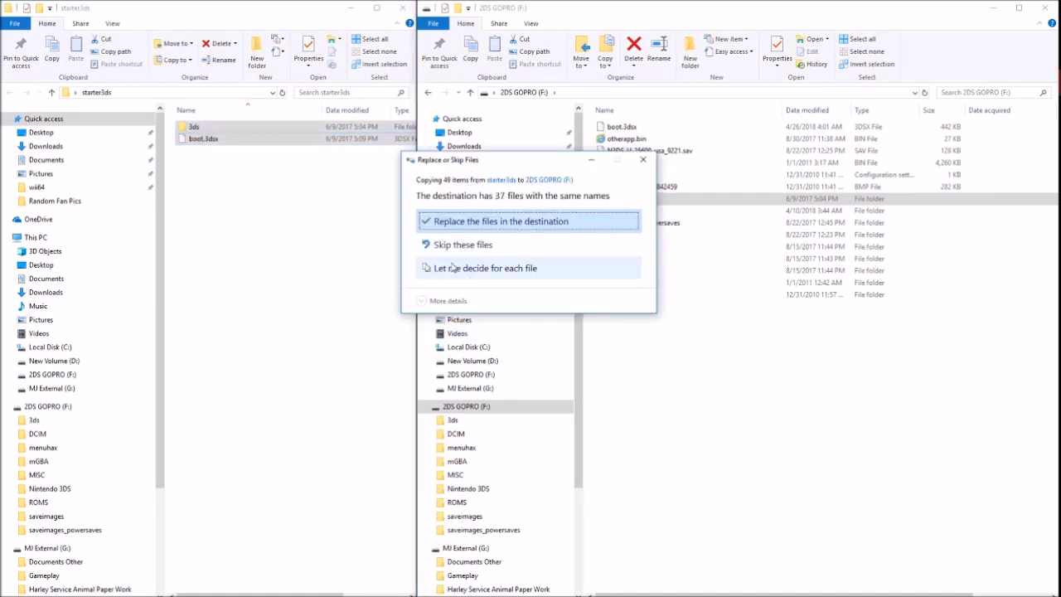
Step: Skip files already on 2DS GOPRO (F:) while copying 3ds and boot.3dsx
click(567, 248)
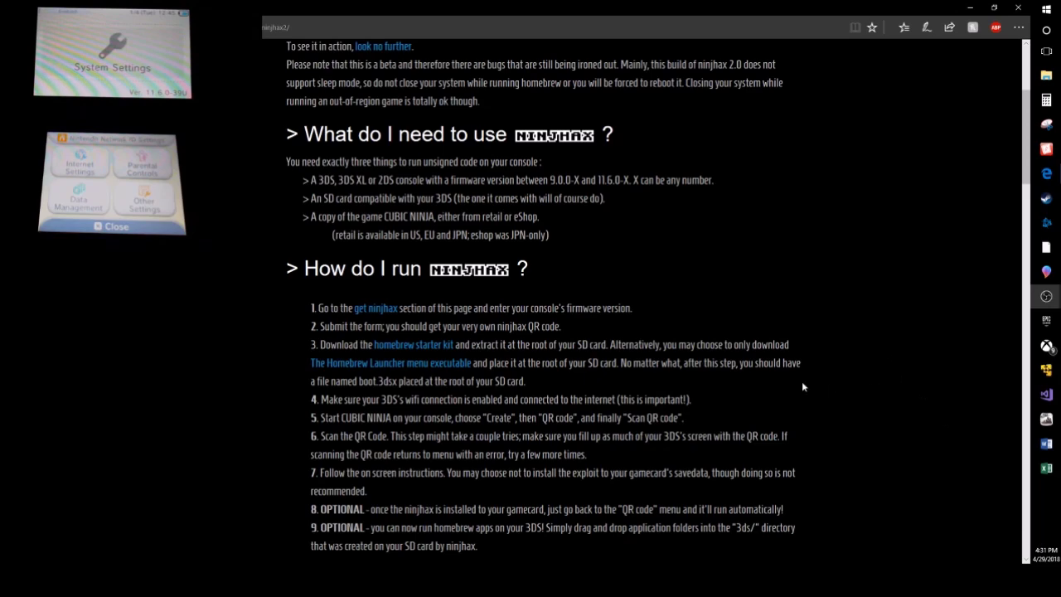
Step: Set the Get ninjhax console type to NEW and firmware version to 11.6
scroll(801, 386, down, 4)
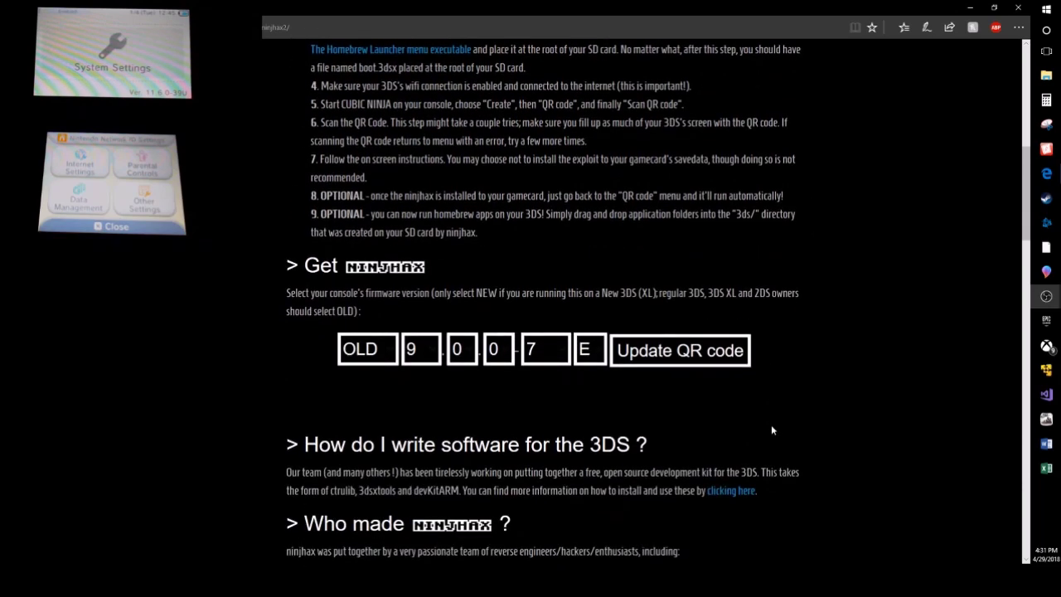
click(390, 351)
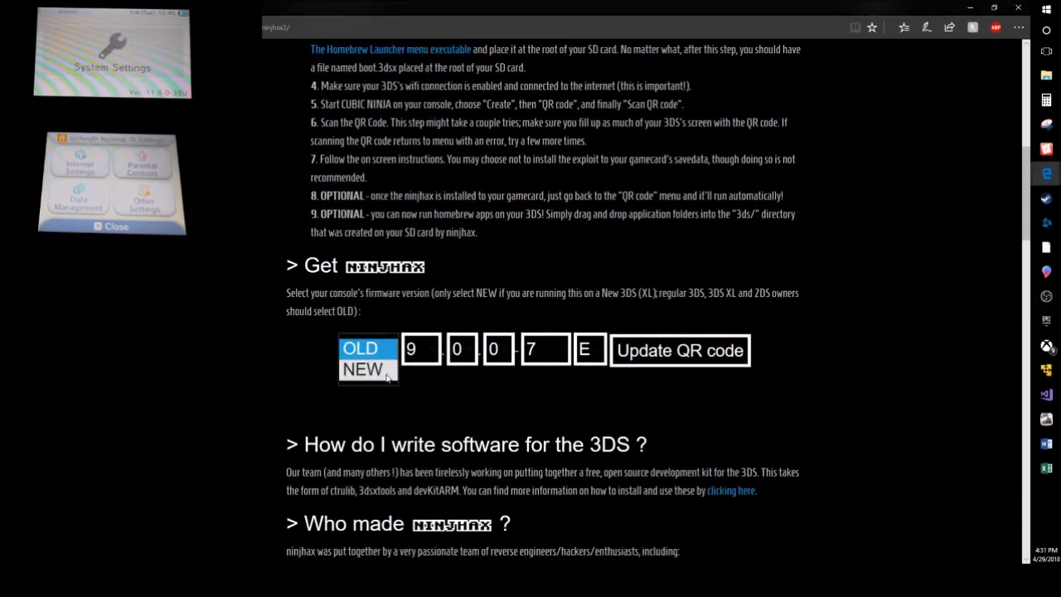
click(388, 377)
click(438, 352)
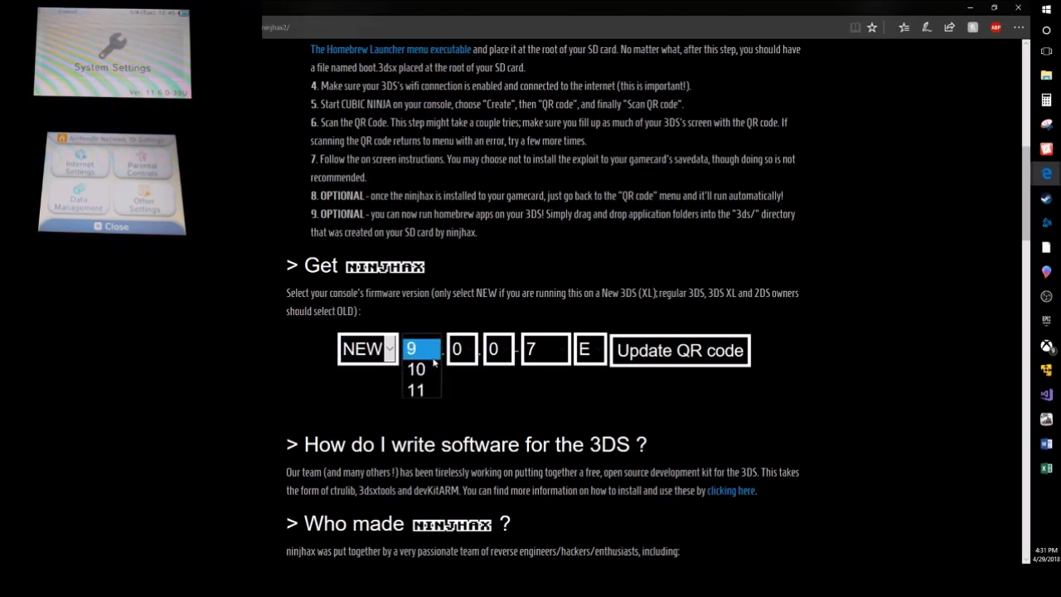
click(419, 388)
click(467, 350)
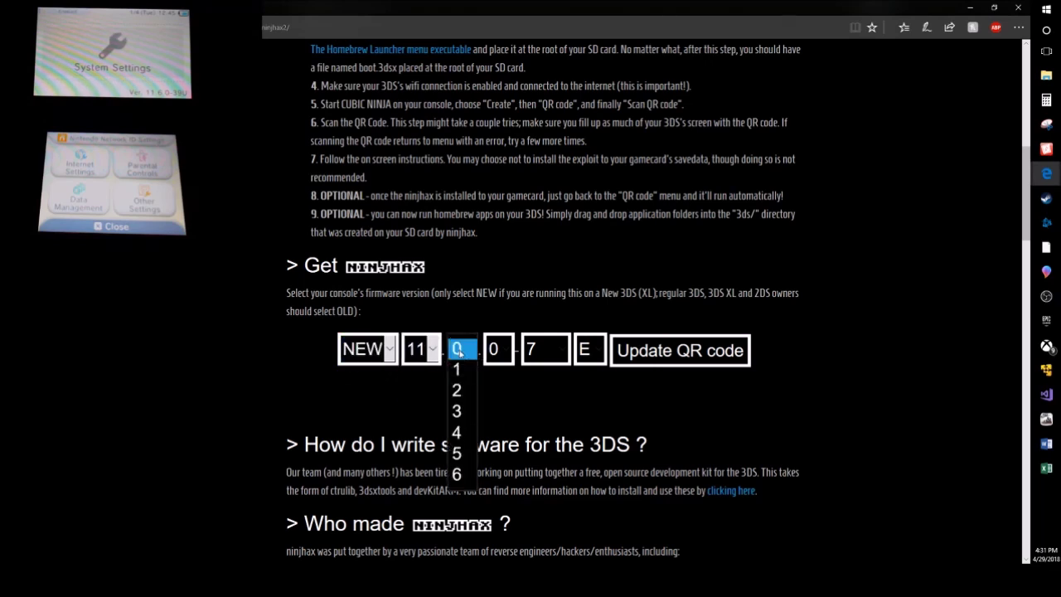
click(456, 474)
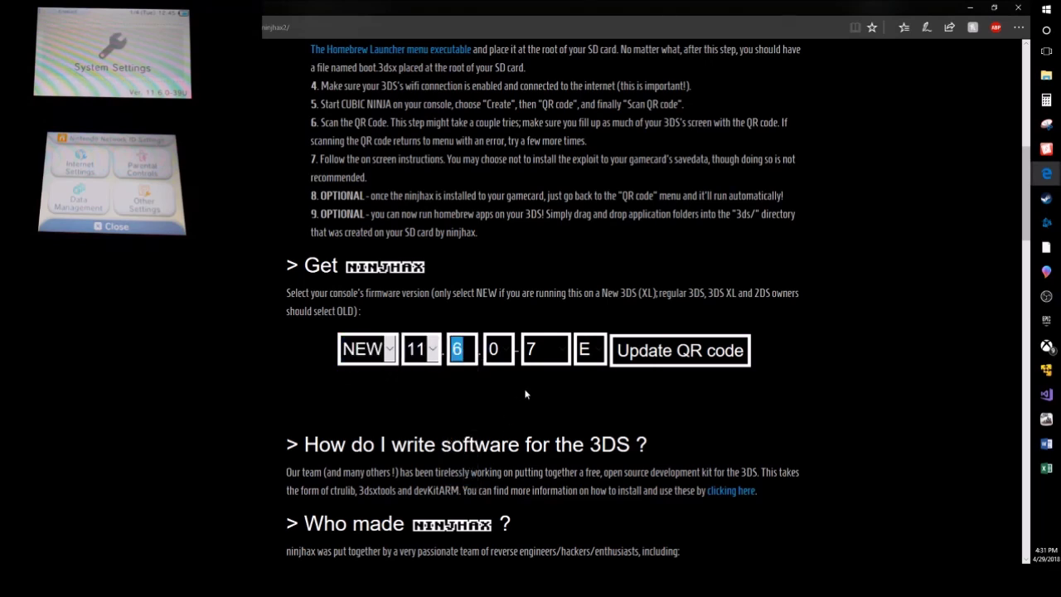
Step: Set firmware build 39 and region U, then generate and view the QR code
click(547, 350)
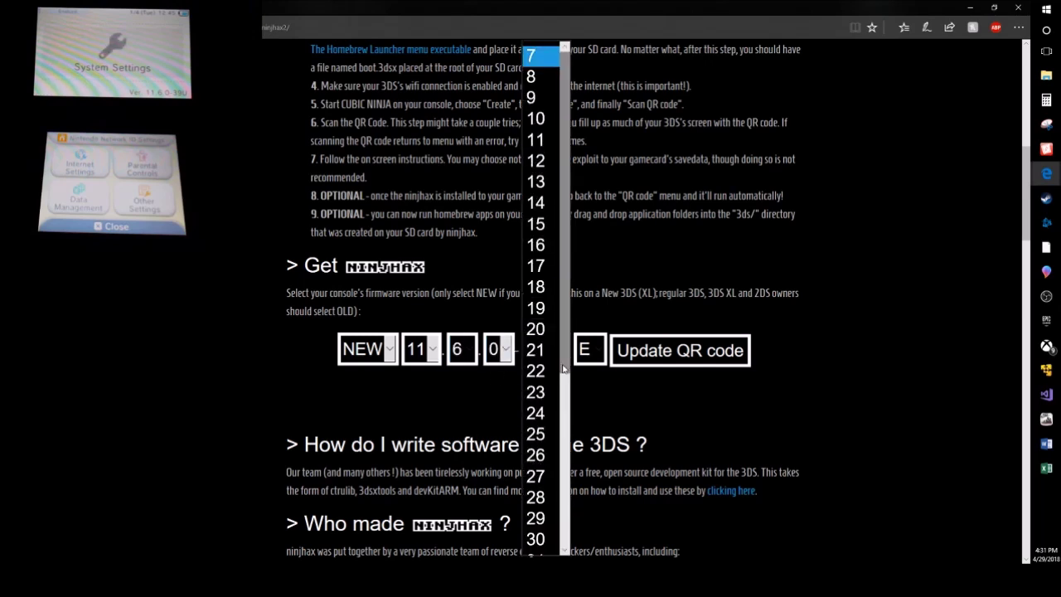
scroll(547, 398, down, 4)
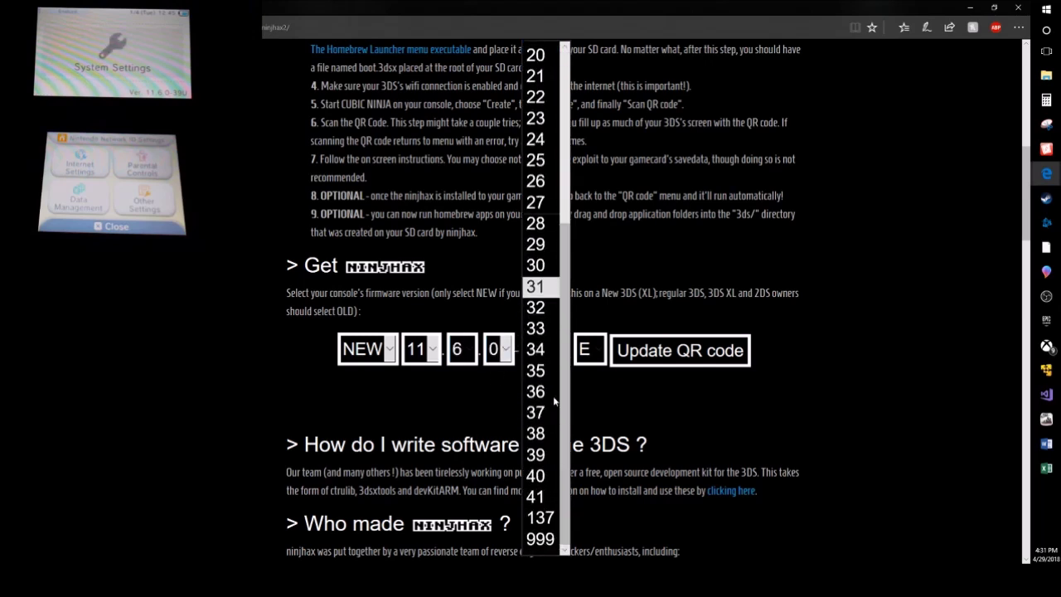
click(534, 454)
click(591, 351)
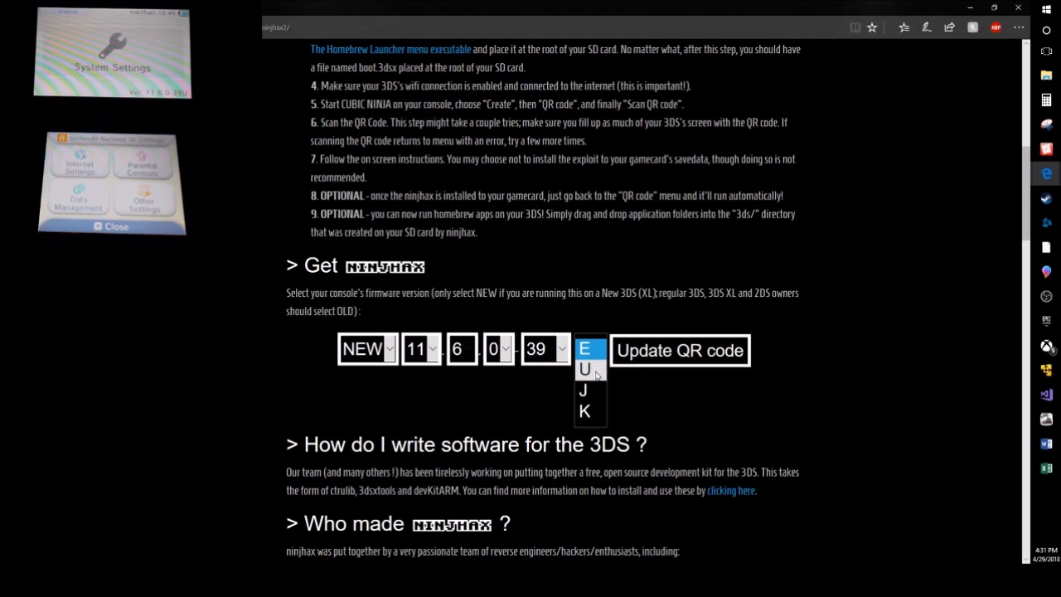
click(594, 373)
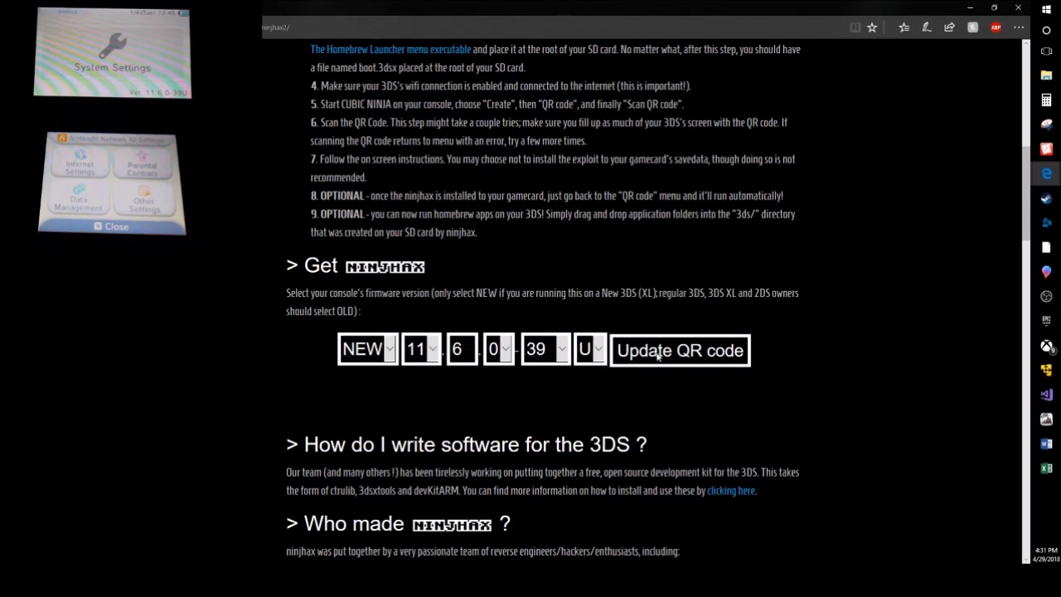
click(659, 350)
scroll(659, 355, down, 2)
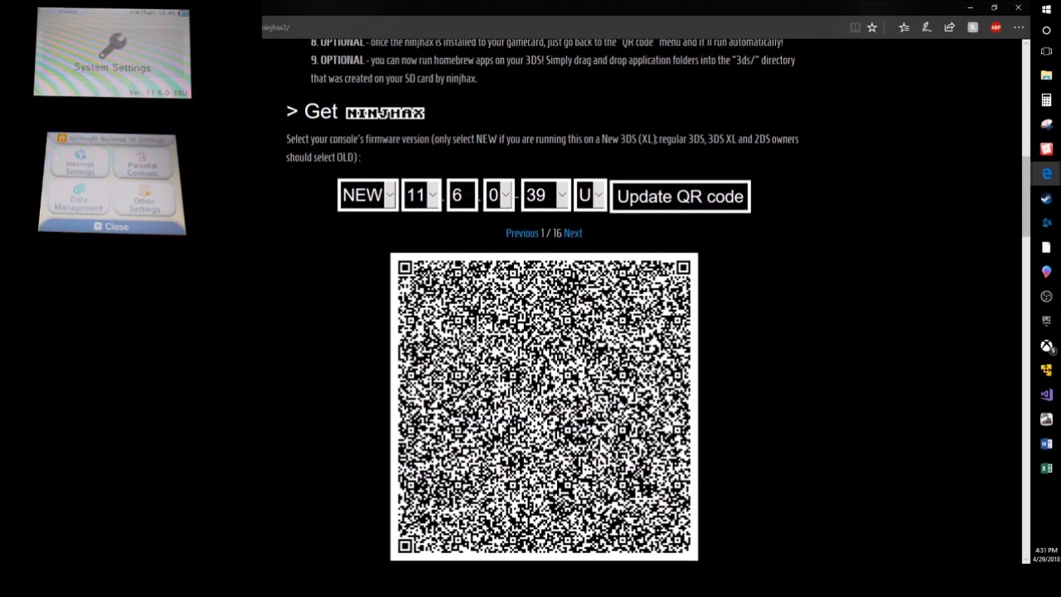
scroll(544, 331, down, 1)
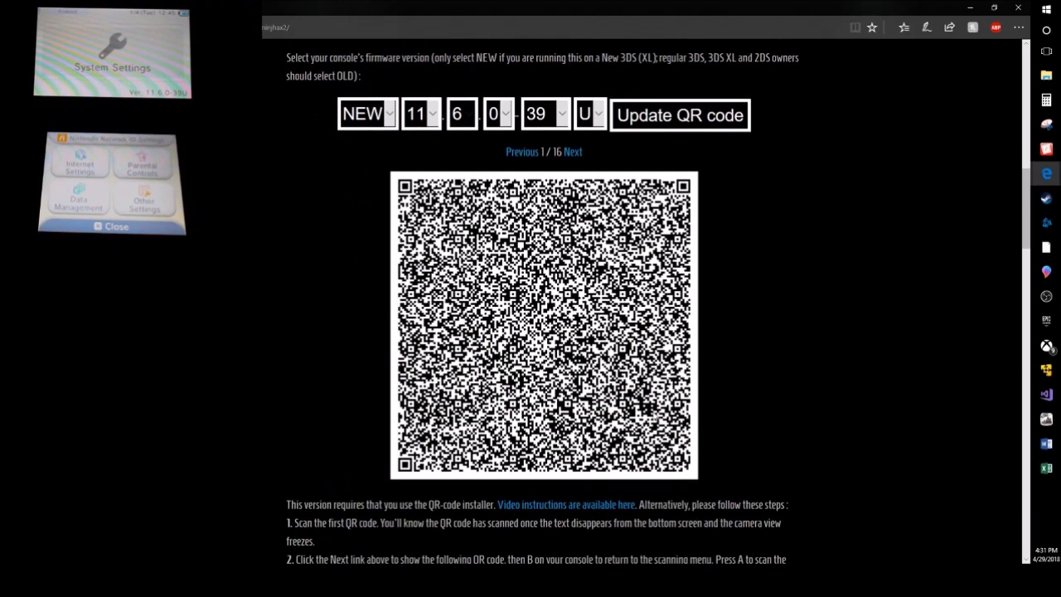
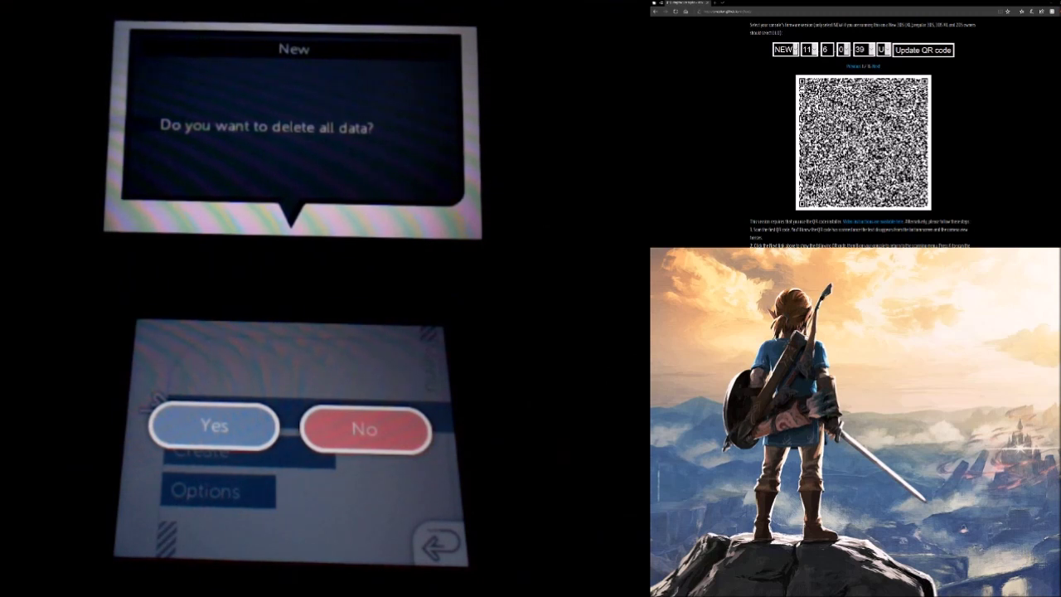
Step: Answer No to deleting all saved data, then choose Create and QR Code
click(219, 425)
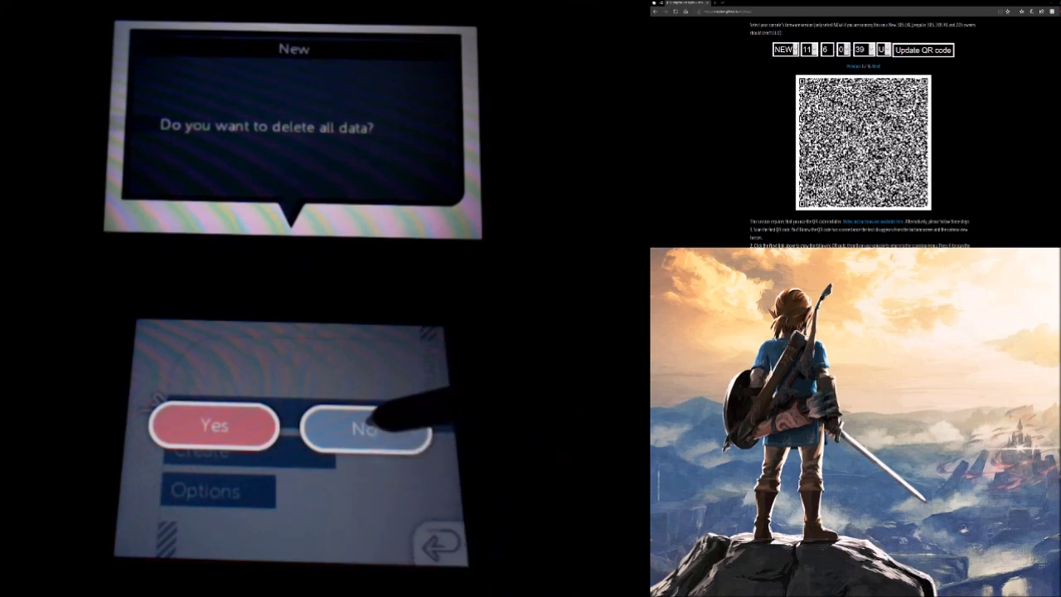
click(377, 428)
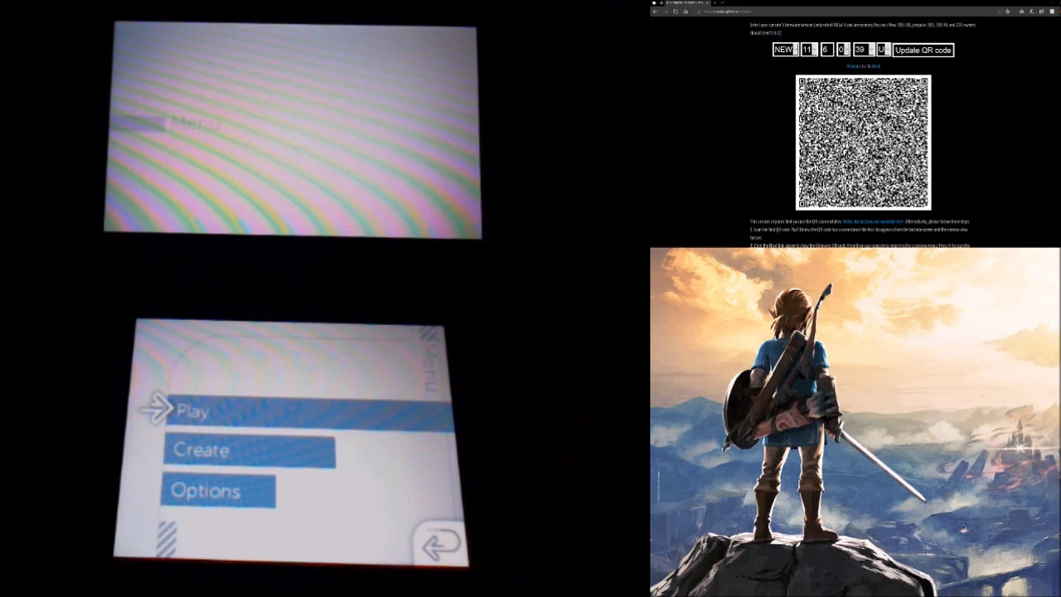
click(303, 448)
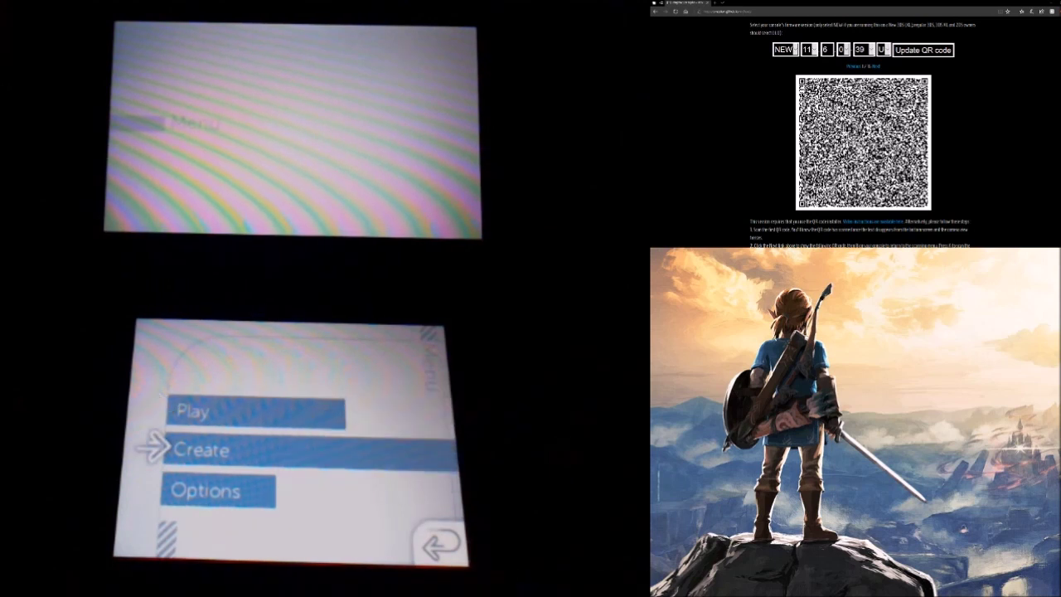
click(356, 448)
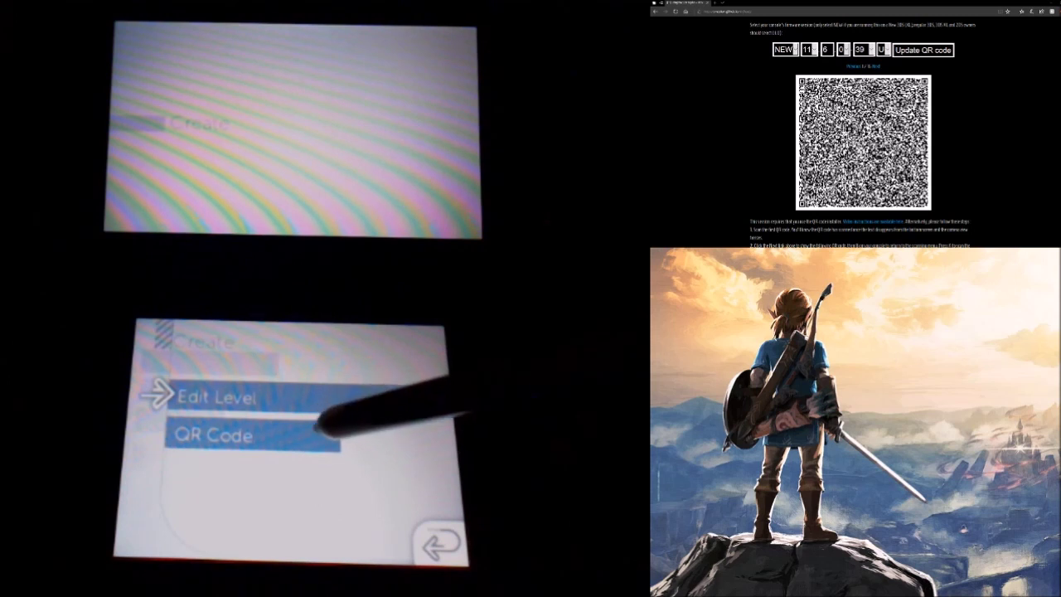
click(325, 433)
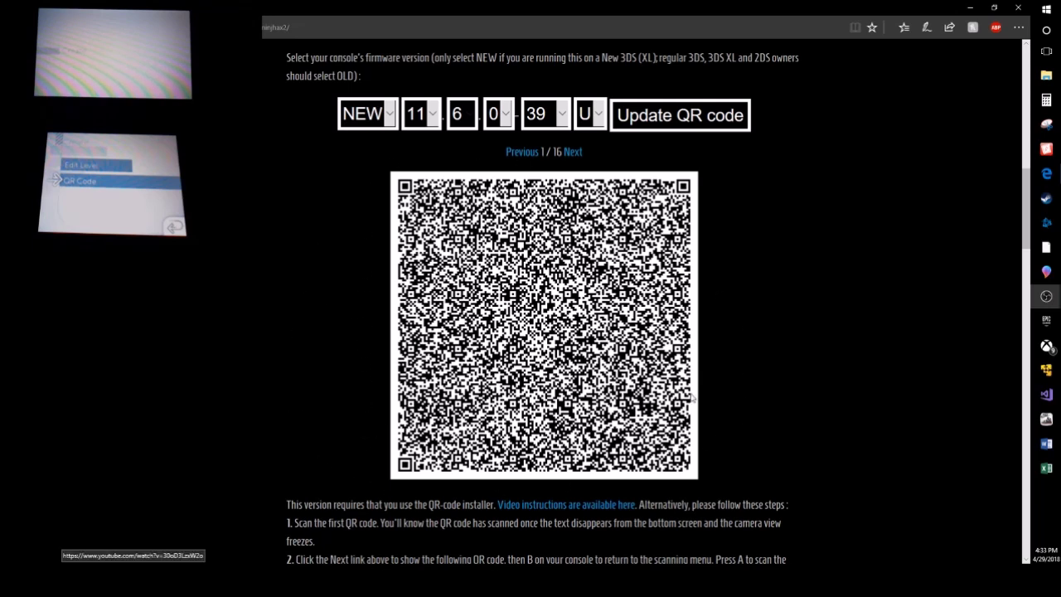
Step: Advance the Ninjhax QR codes in Edge from 2 of 16 through to 16 of 16
click(569, 153)
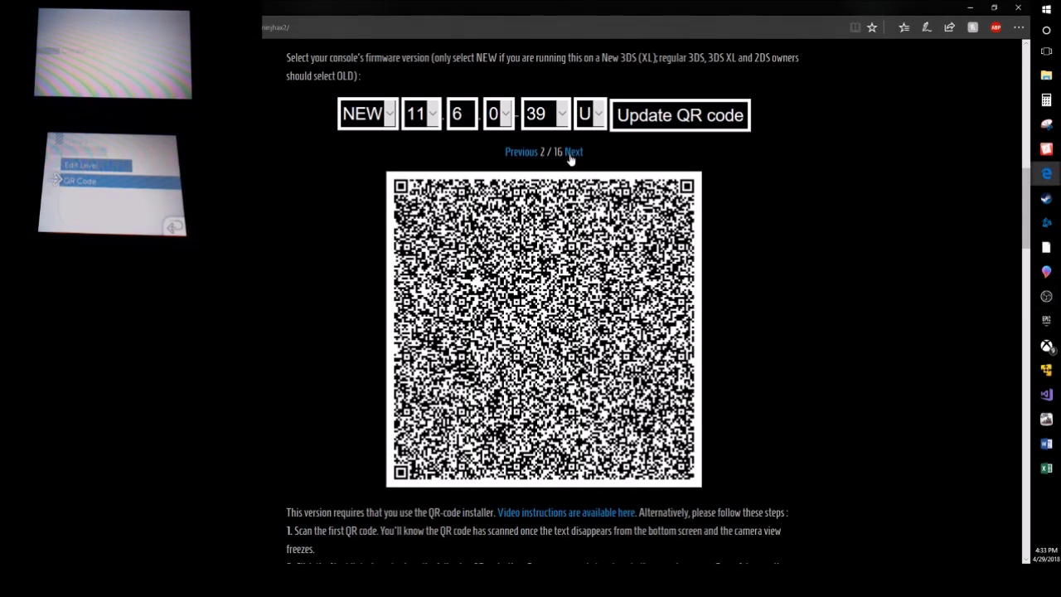
click(569, 154)
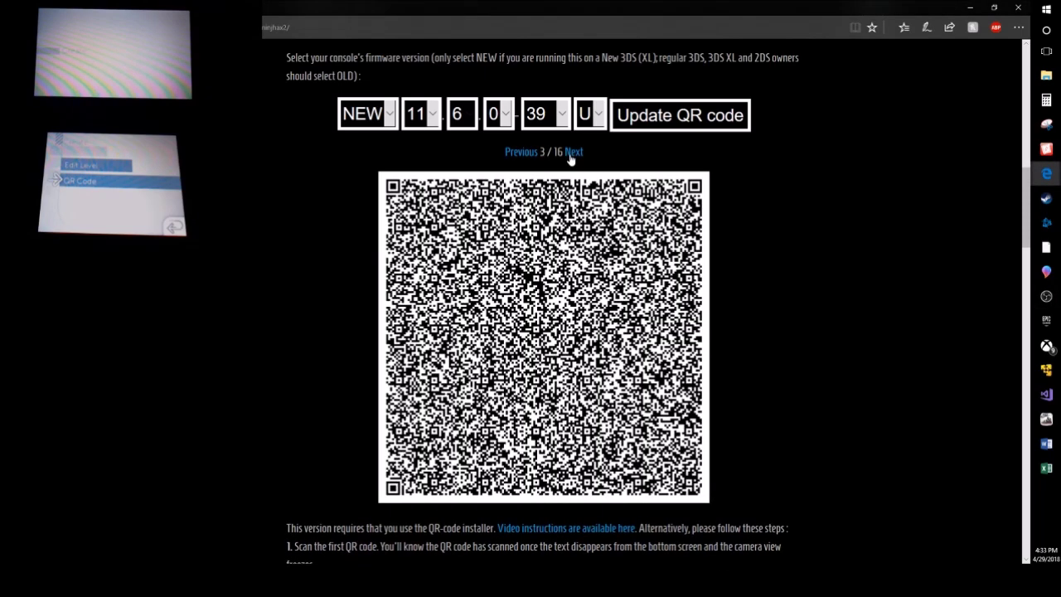
click(570, 155)
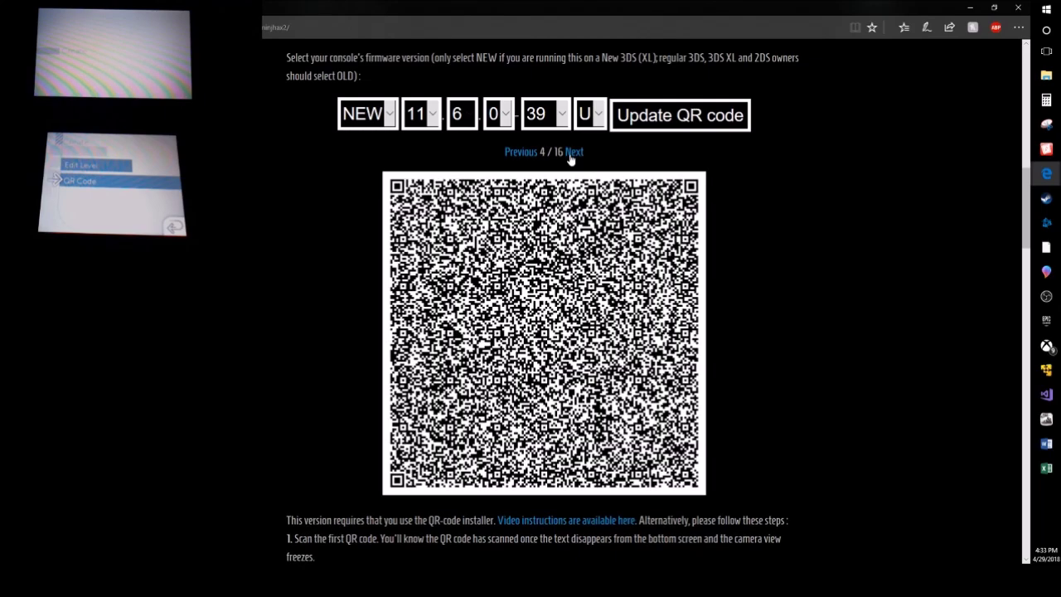
click(570, 154)
click(571, 154)
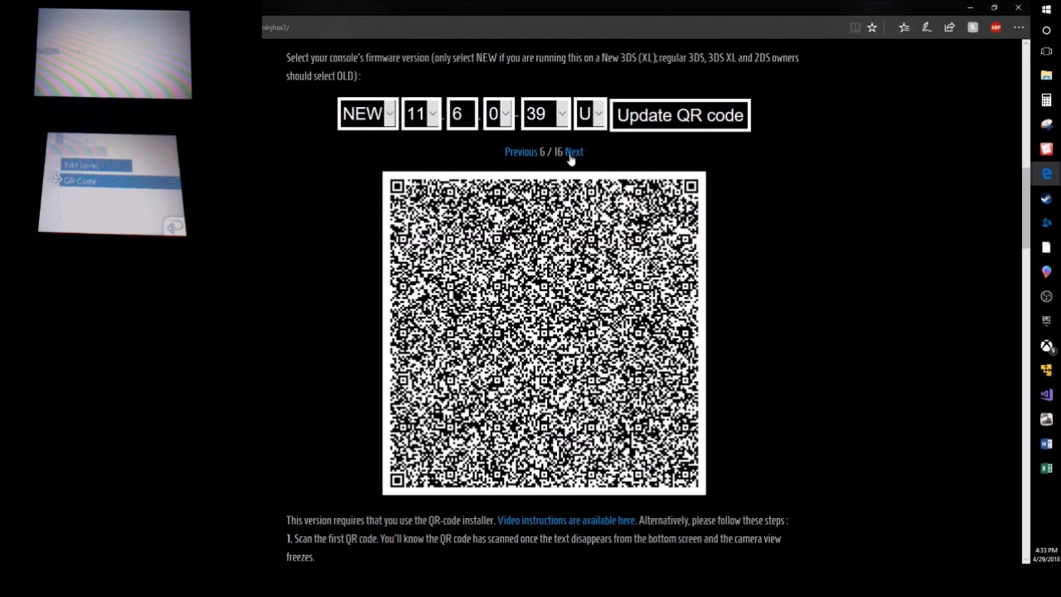
click(570, 155)
click(570, 154)
click(570, 154)
click(570, 155)
click(570, 154)
click(571, 154)
click(570, 154)
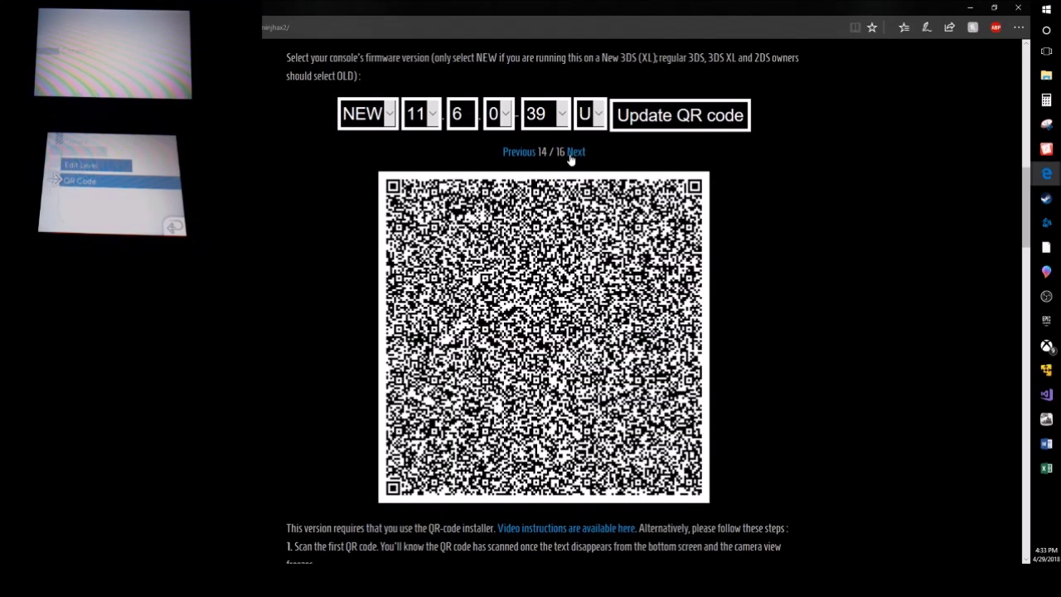
click(574, 156)
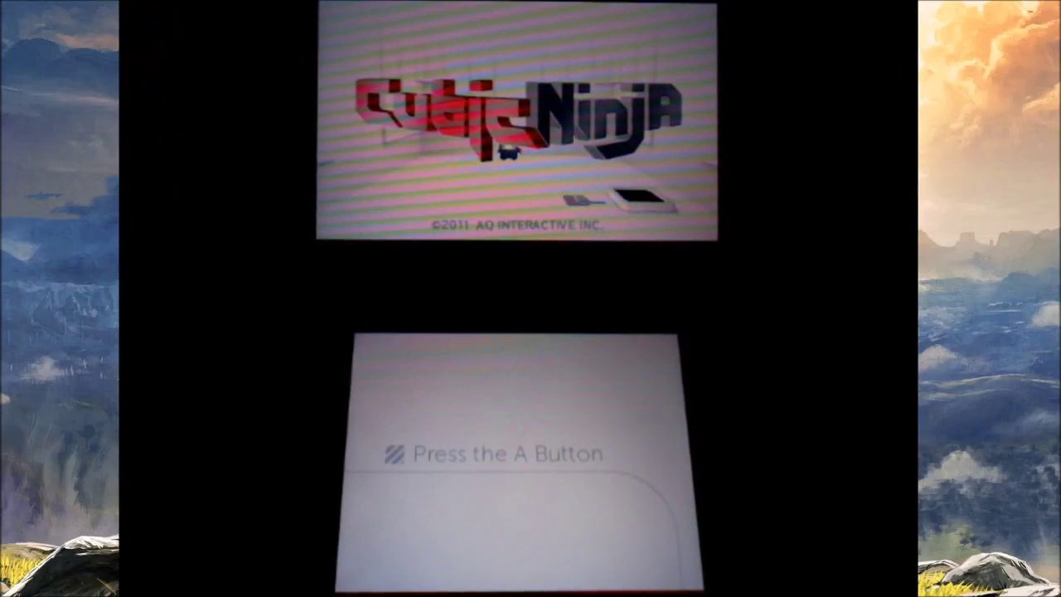
Step: From Cubic Ninja's title screen, go to Create and start QR Code scanning to load the exploit
key(a)
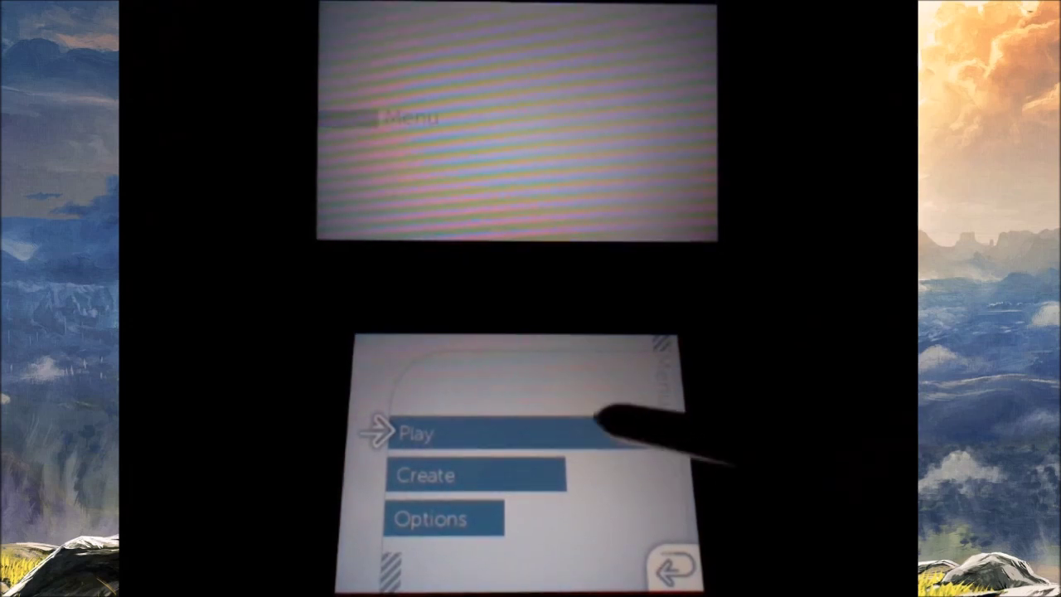
click(533, 470)
click(533, 470)
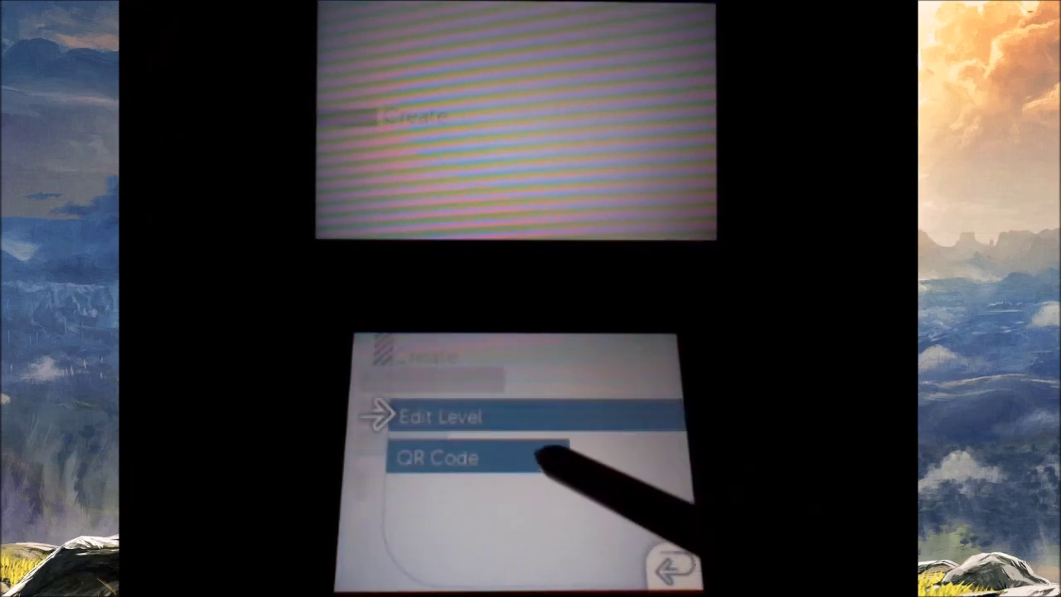
click(530, 458)
click(533, 456)
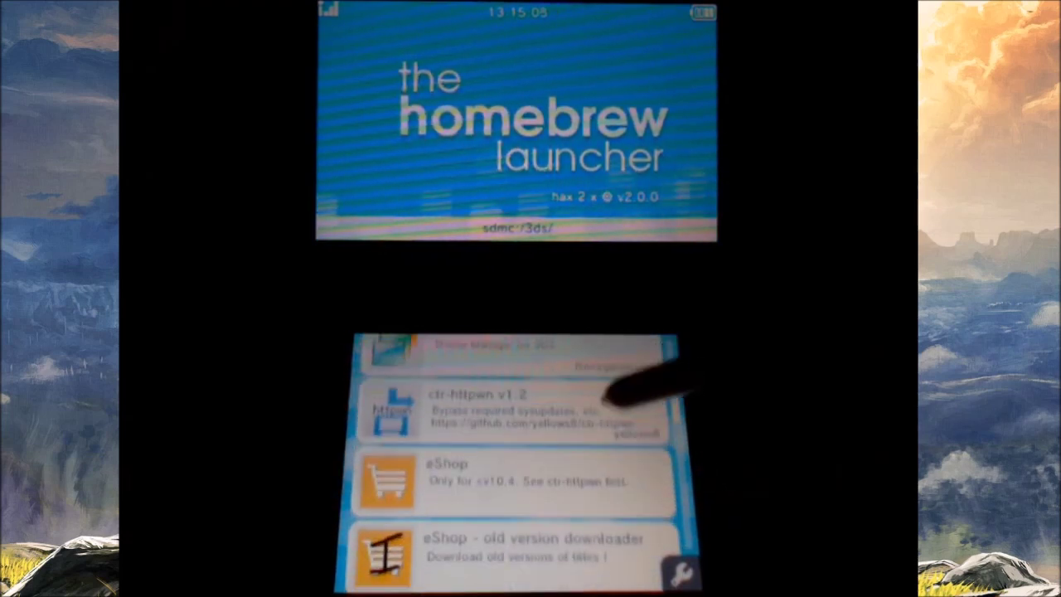
Step: Scroll down the Homebrew Launcher's sdmc:/3ds/ app list and launch mGBA
scroll(605, 398, down, 5)
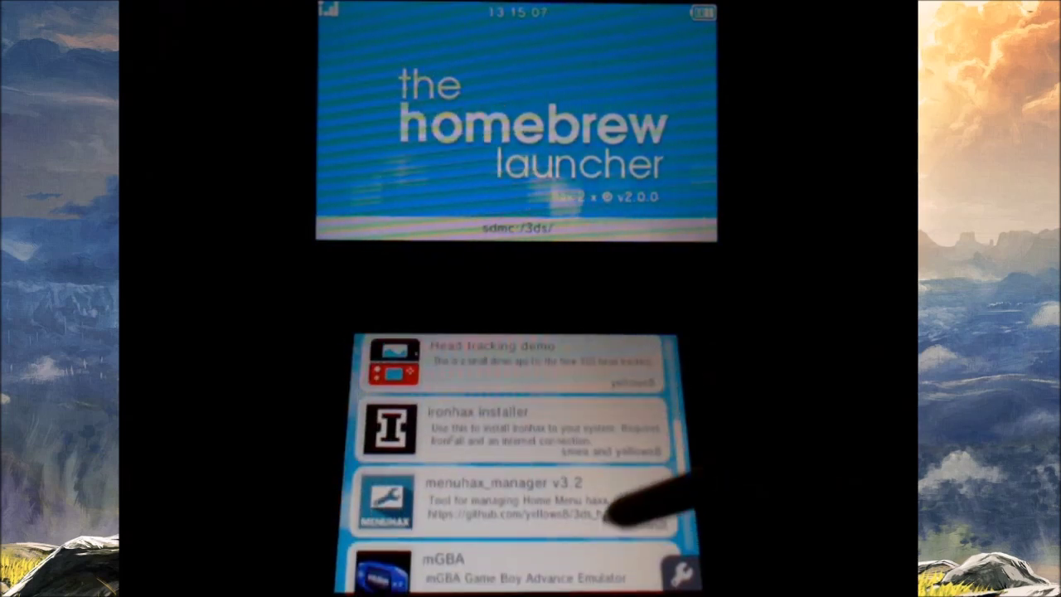
scroll(612, 516, down, 3)
click(572, 369)
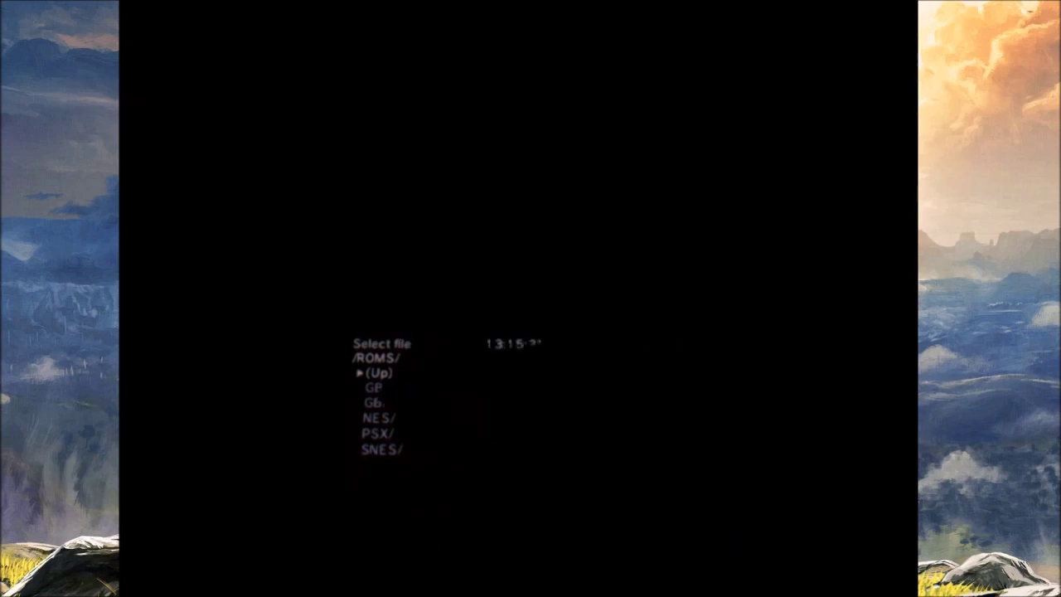
Step: Open the /ROMS/GBA/ folder in mGBA's file picker to list the Game Boy Advance ROMs
drag(373, 403, 373, 403)
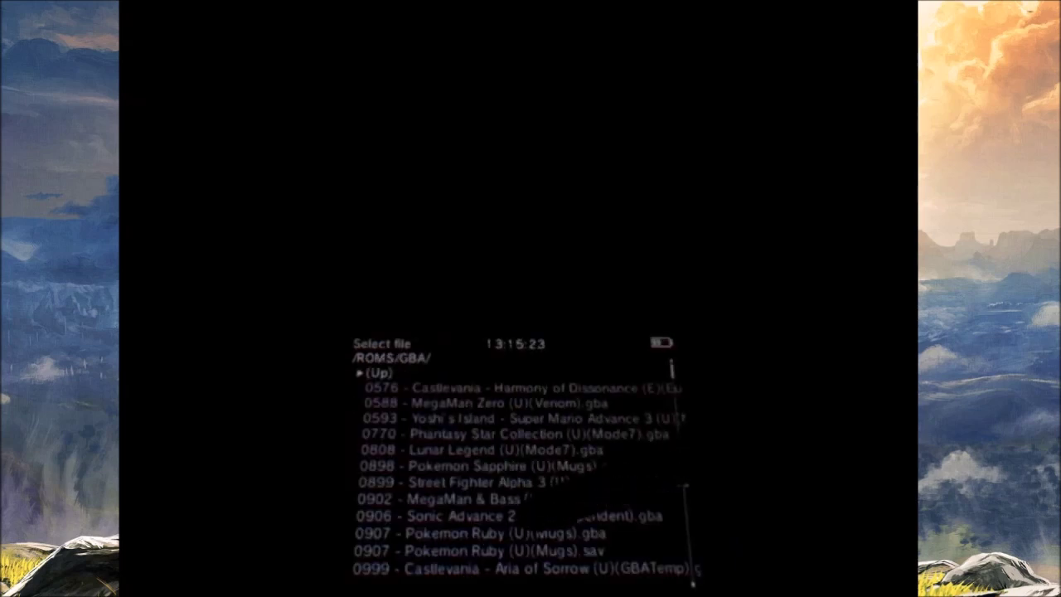